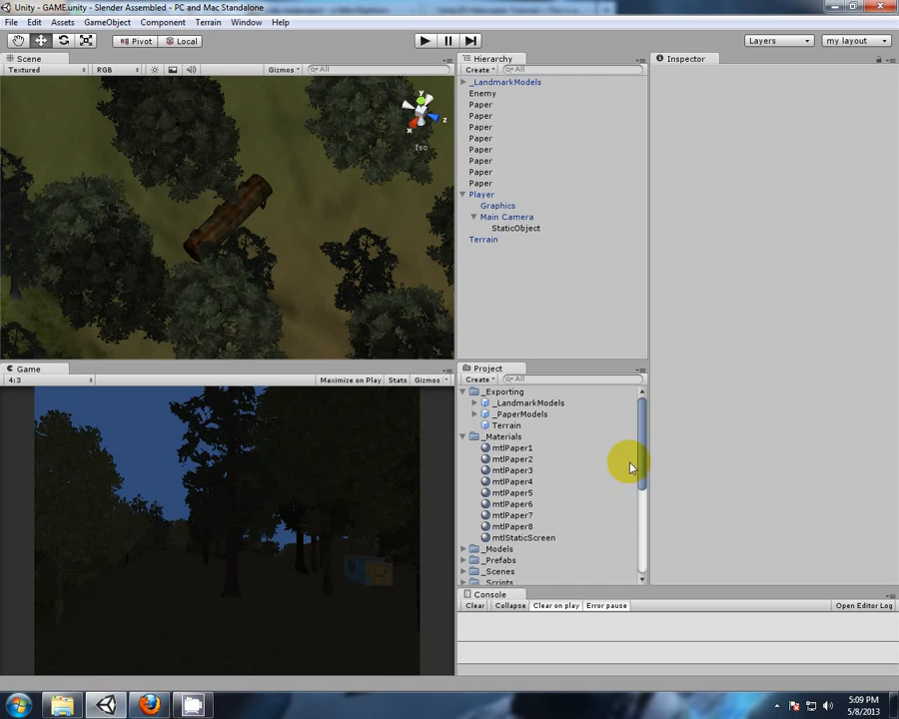
Attach the CollectPapers script to the Player and turn off Play On Awake in its Audio Source
scroll(644, 469, down, 5)
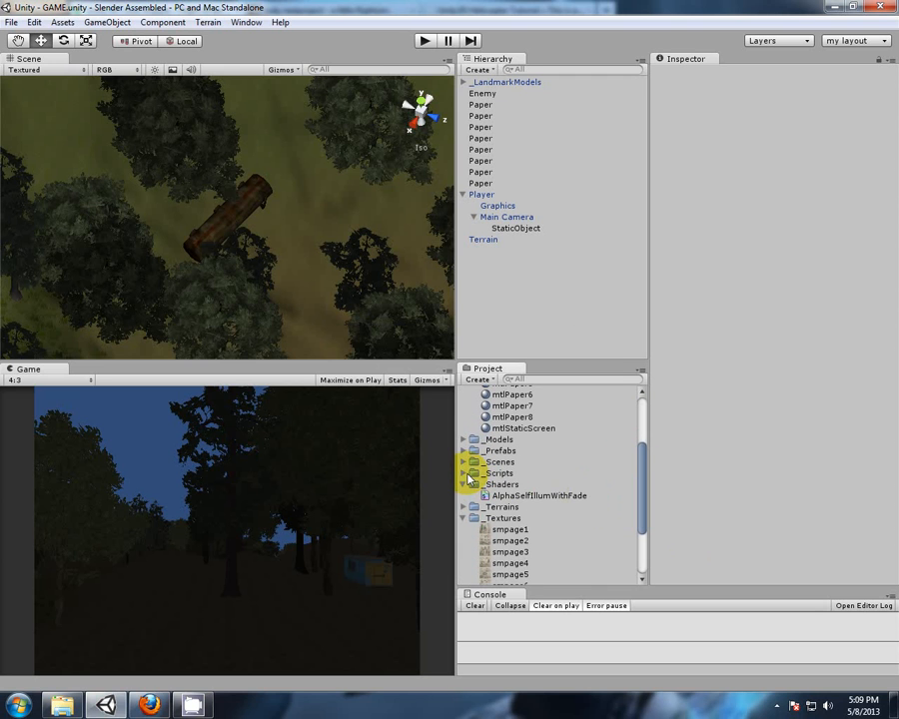
click(464, 473)
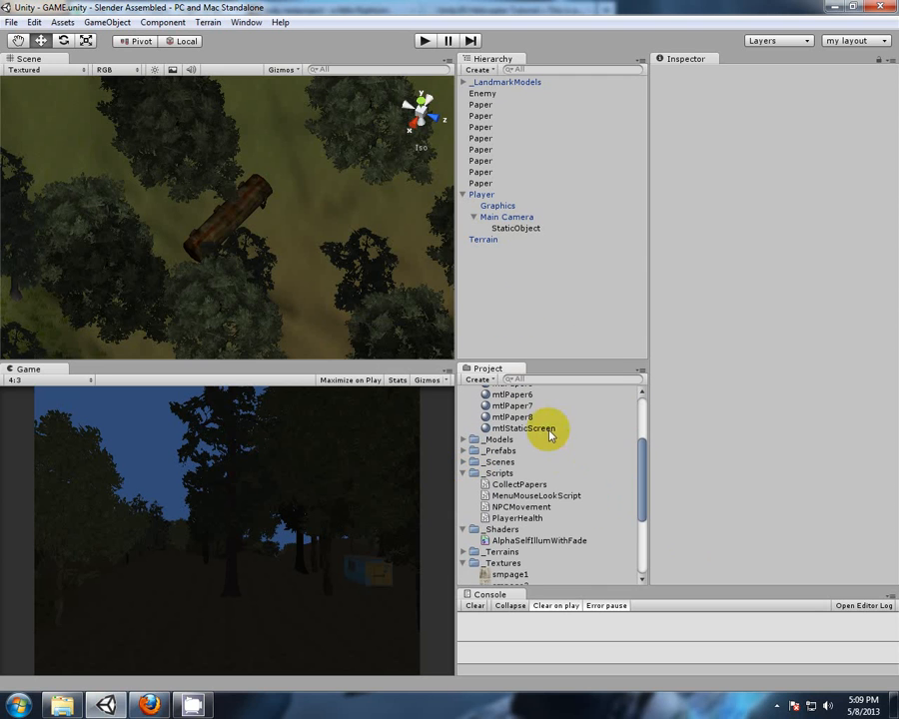
click(483, 194)
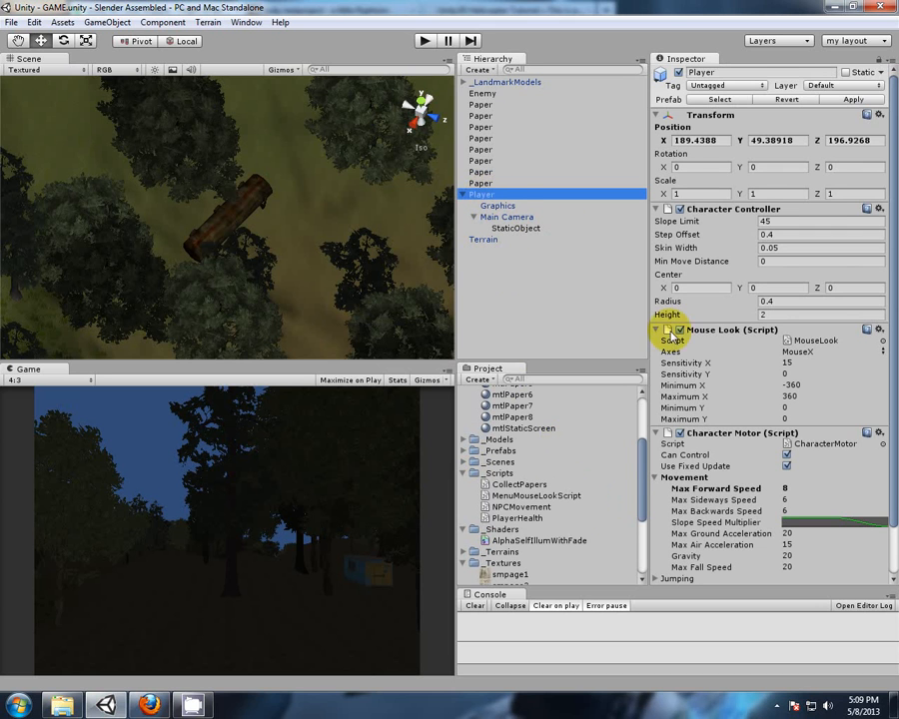
scroll(699, 337, down, 2)
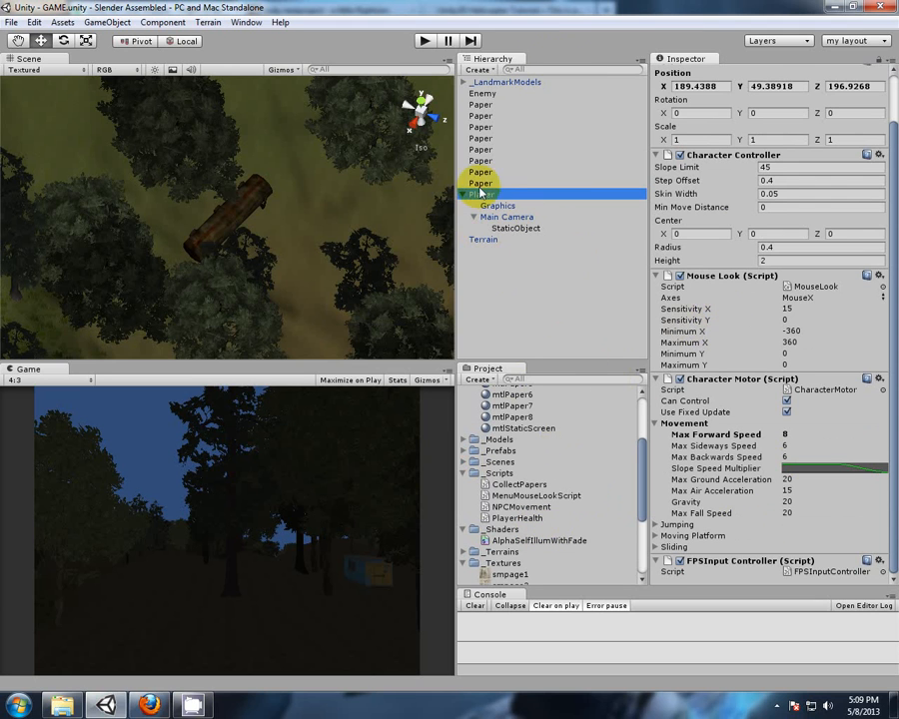
click(517, 485)
drag(518, 485, 487, 199)
scroll(661, 402, down, 5)
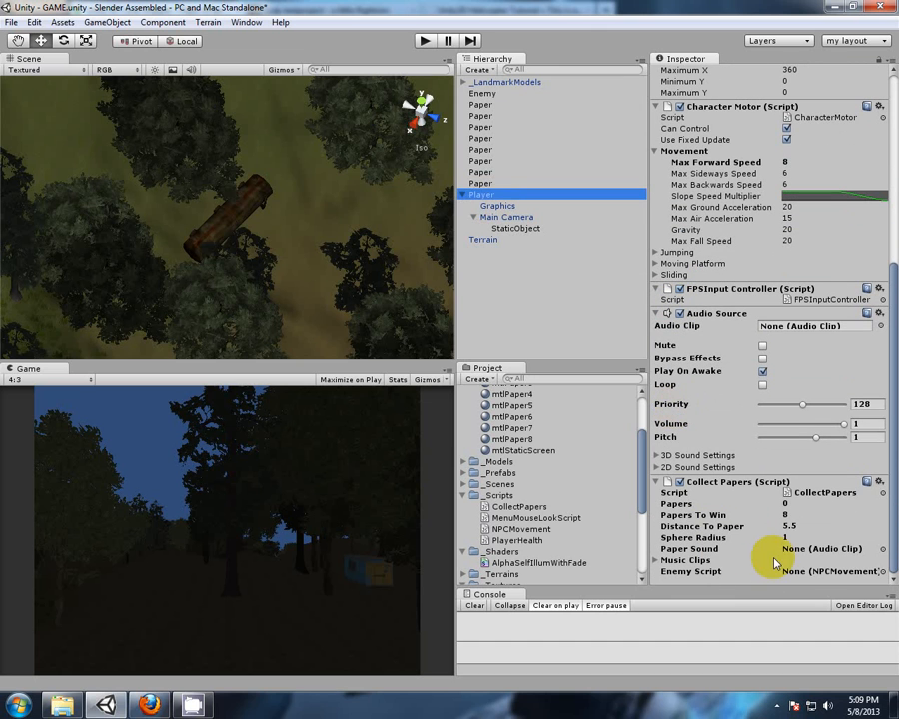
click(762, 373)
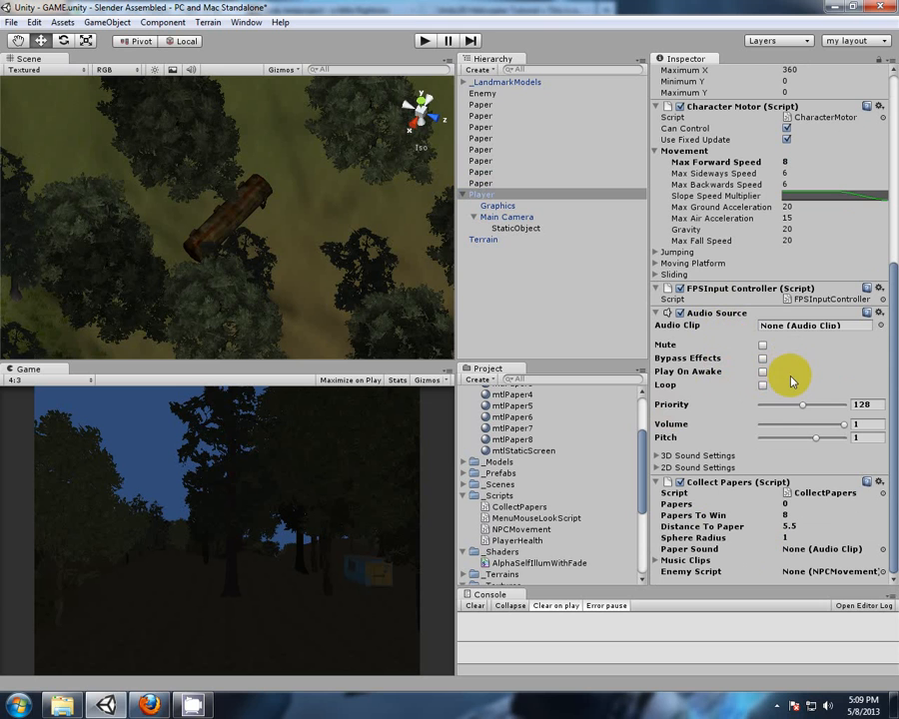
Attach the PlayerHealth script to the Player object
mouse_move(638, 491)
mouse_down()
mouse_move(641, 534)
mouse_move(641, 508)
mouse_up()
mouse_move(499, 501)
mouse_down()
mouse_move(517, 281)
mouse_move(474, 192)
mouse_up()
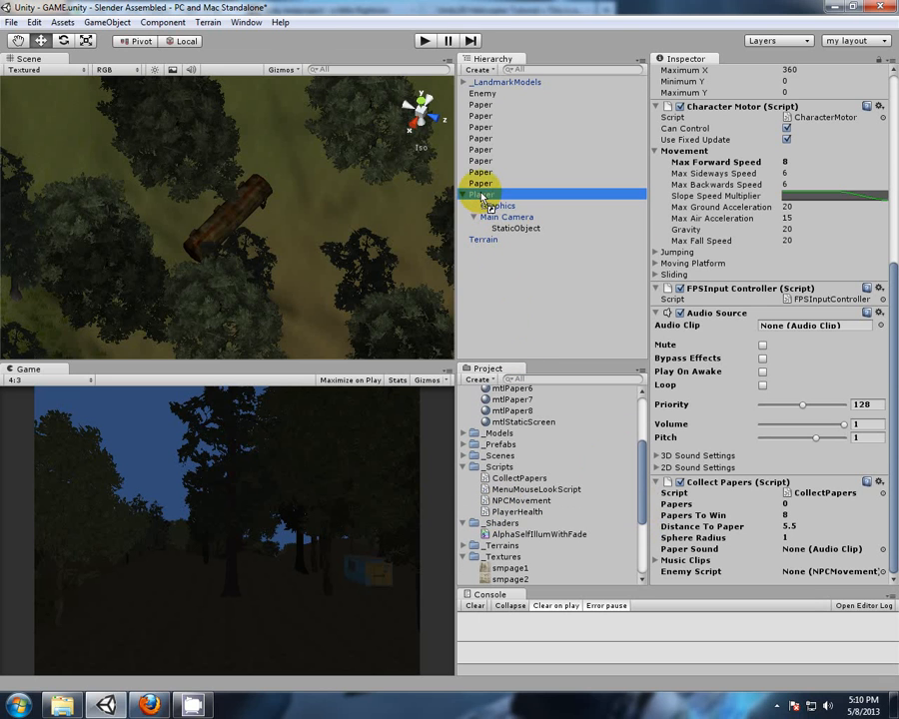
scroll(754, 430, down, 3)
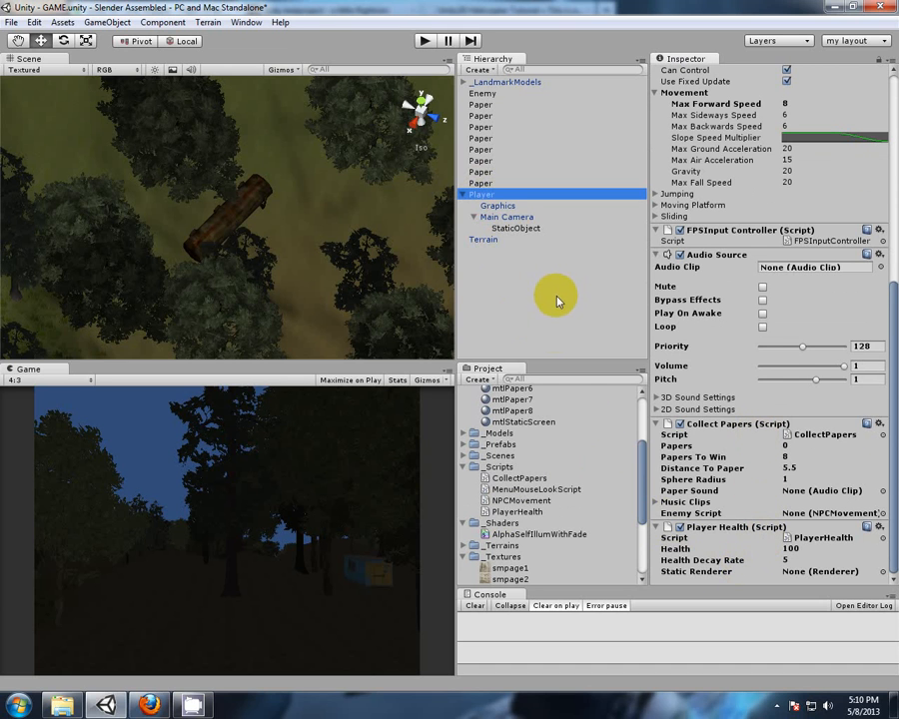
Attach the NPCMovement script to the Enemy object
click(483, 96)
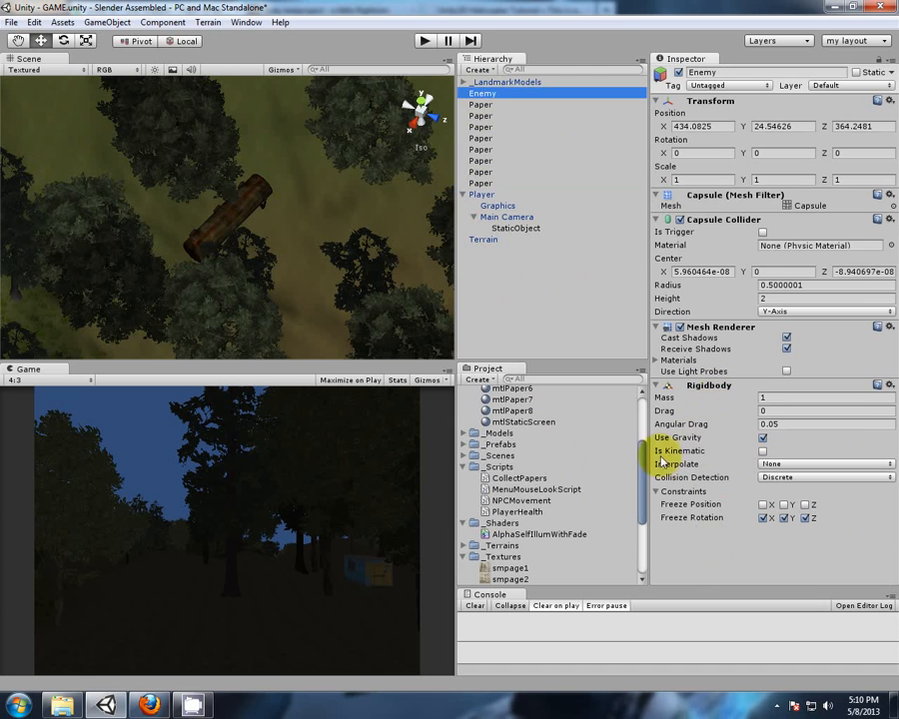
drag(508, 507, 717, 565)
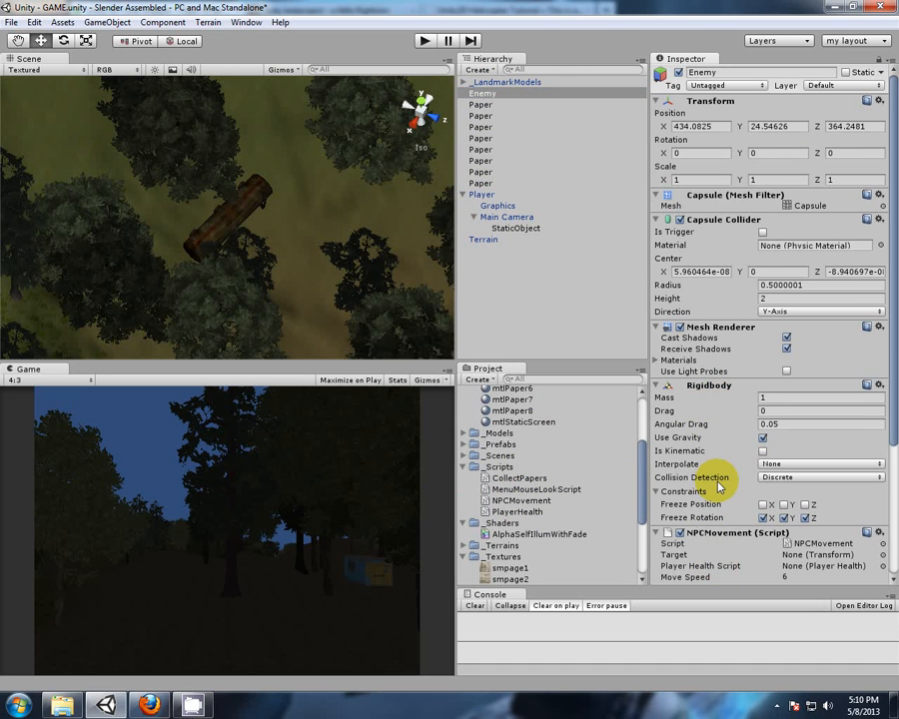
scroll(716, 477, down, 5)
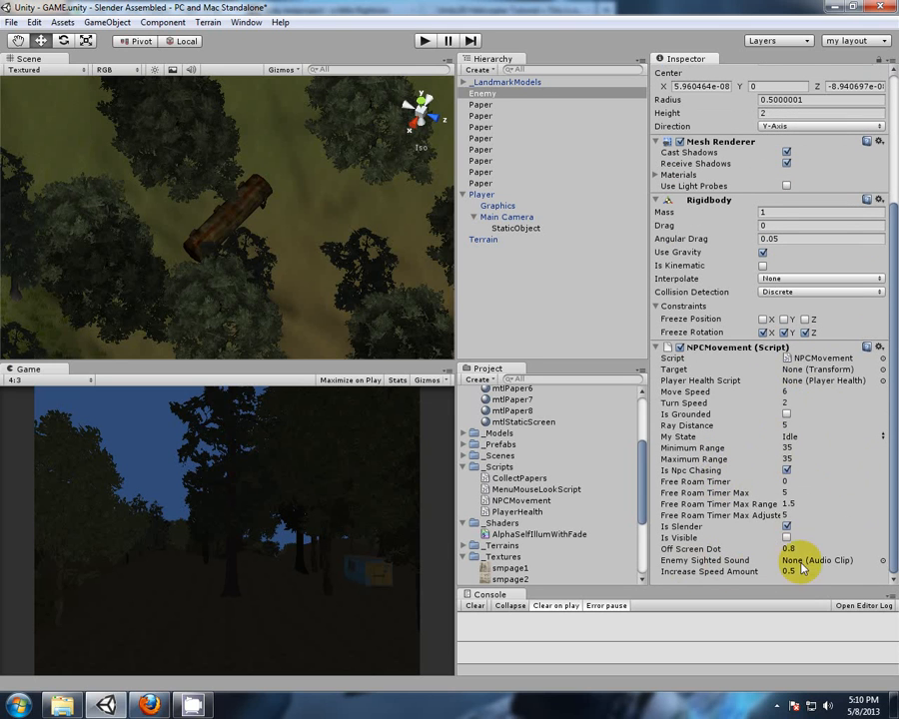
click(485, 195)
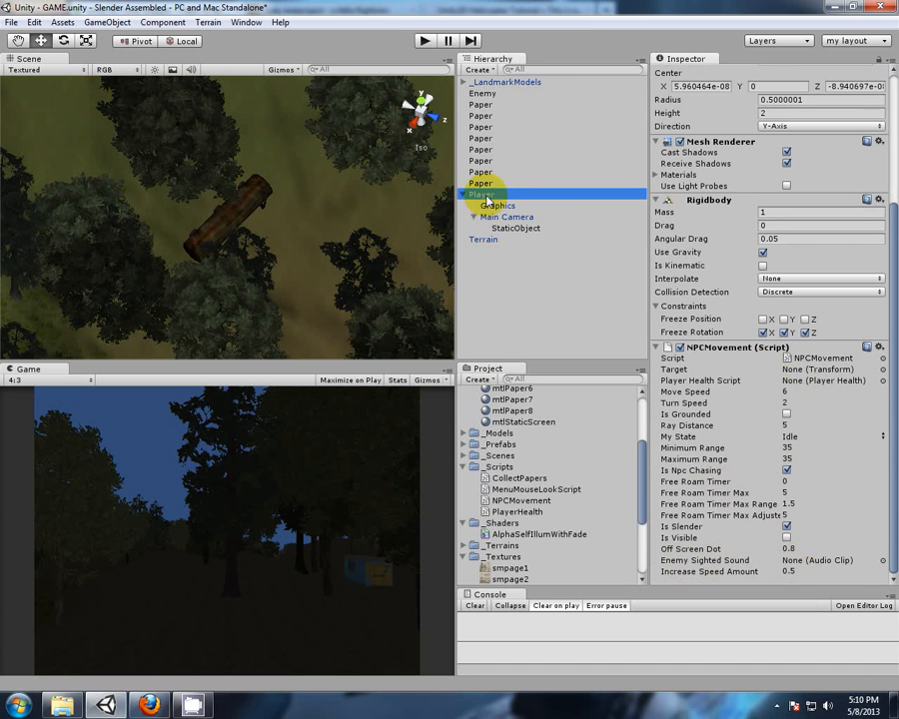
scroll(801, 501, down, 5)
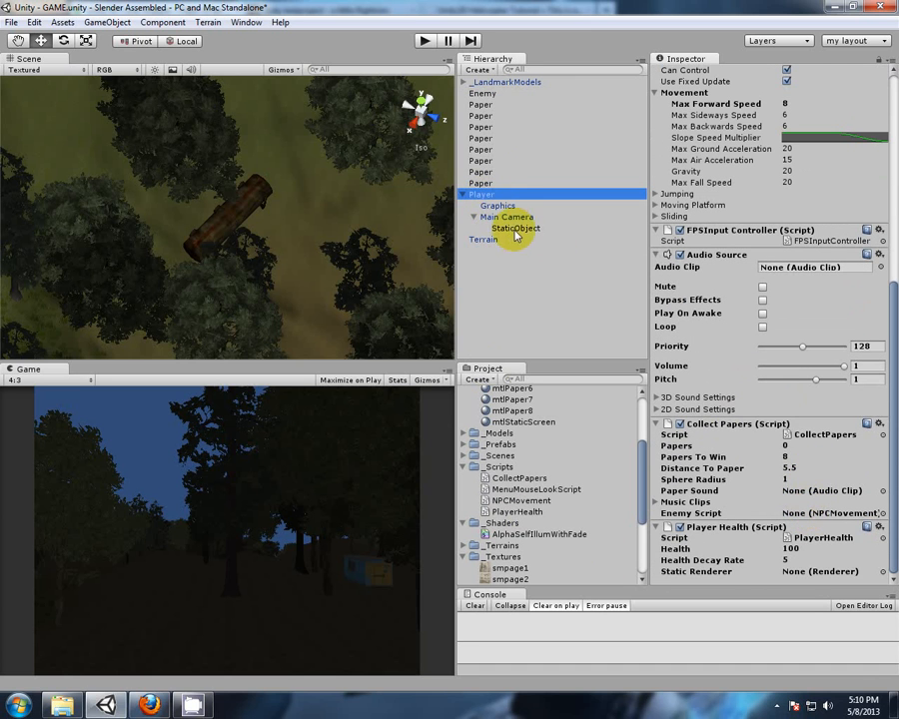
click(482, 92)
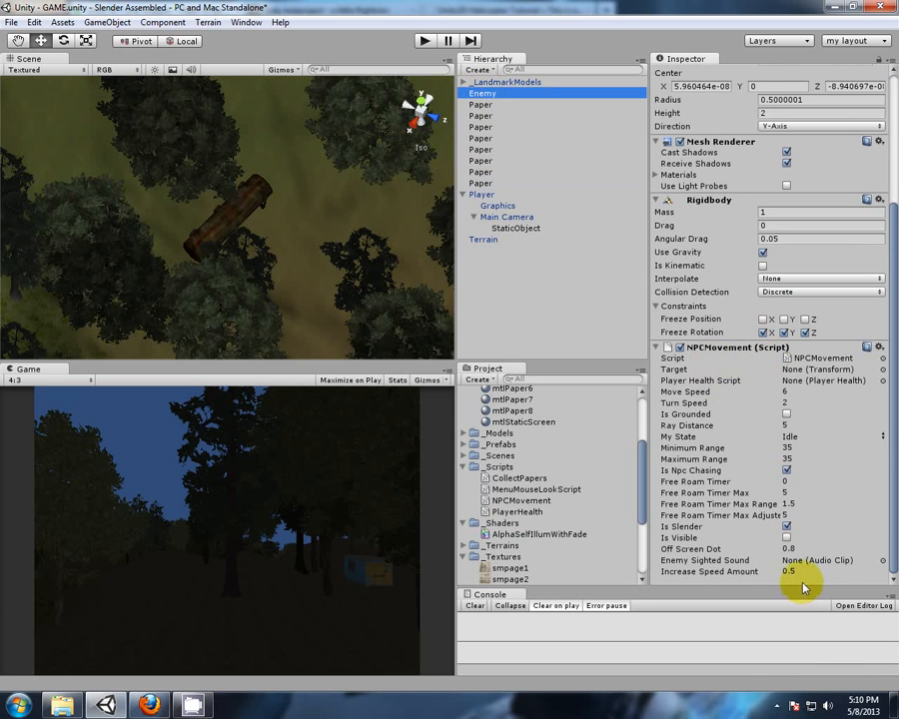
click(778, 707)
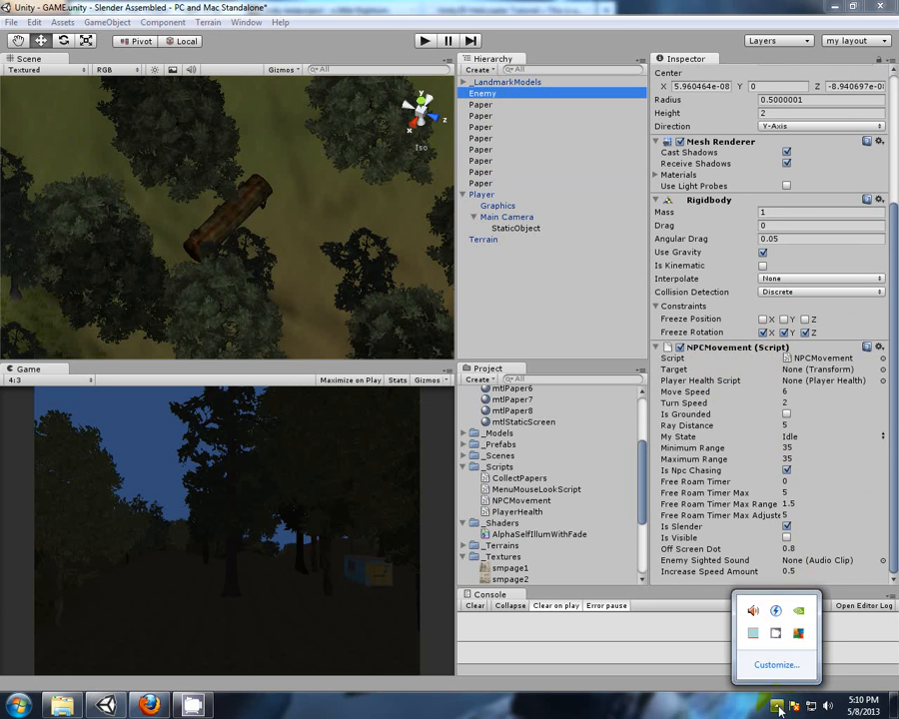
right_click(775, 632)
click(812, 585)
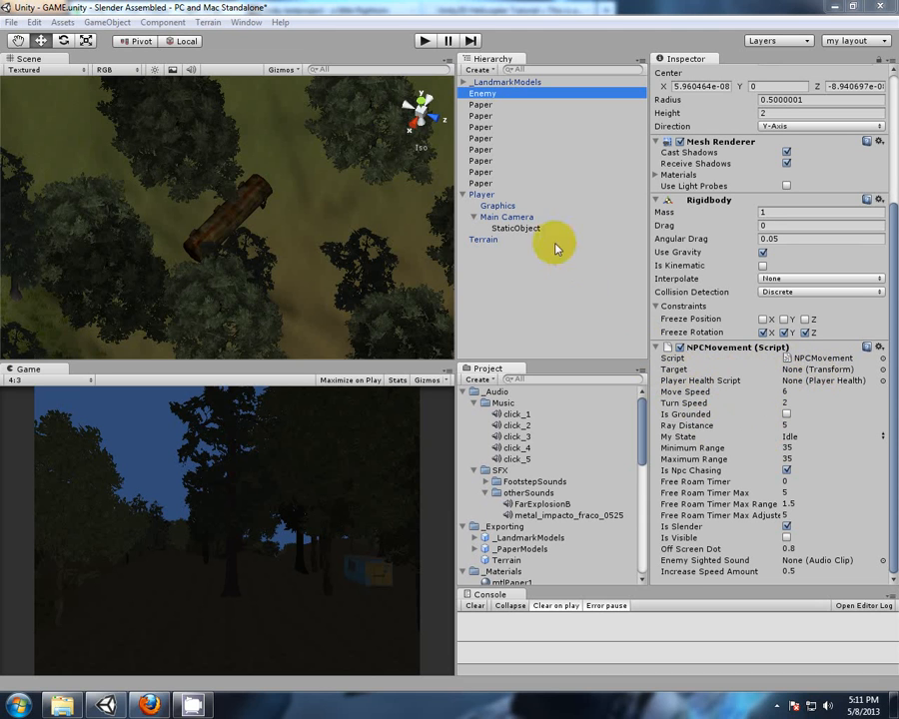
Fill the Enemy's NPCMovement references: Player for Target and Player Health Script, FarExplosionB for Enemy Sighted Sound
drag(478, 200, 809, 372)
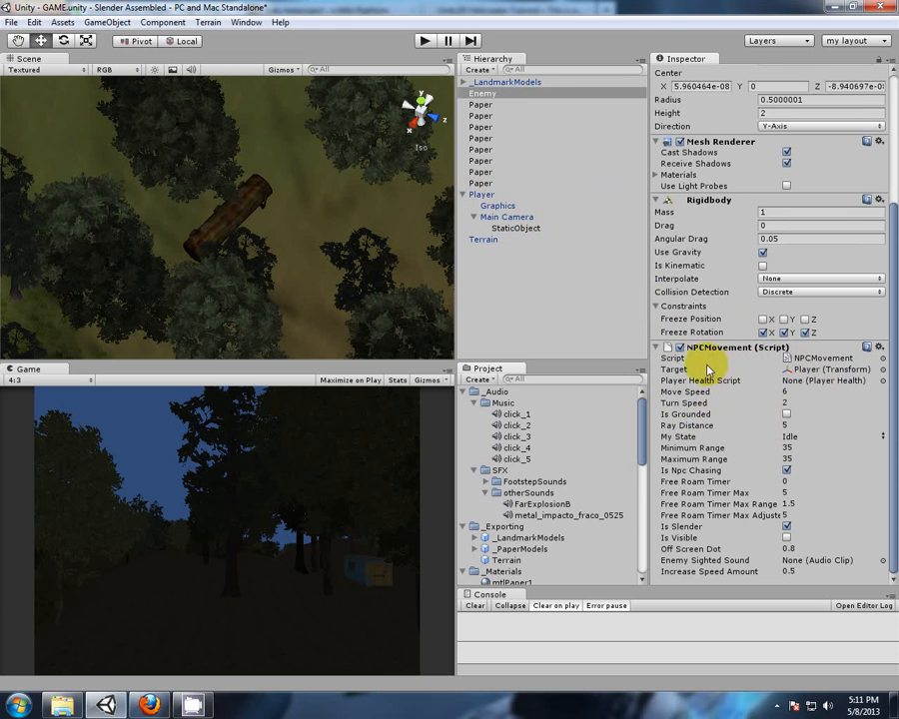
mouse_move(475, 194)
mouse_down()
mouse_move(579, 249)
mouse_move(632, 316)
mouse_move(706, 357)
mouse_move(791, 389)
mouse_move(814, 388)
mouse_up()
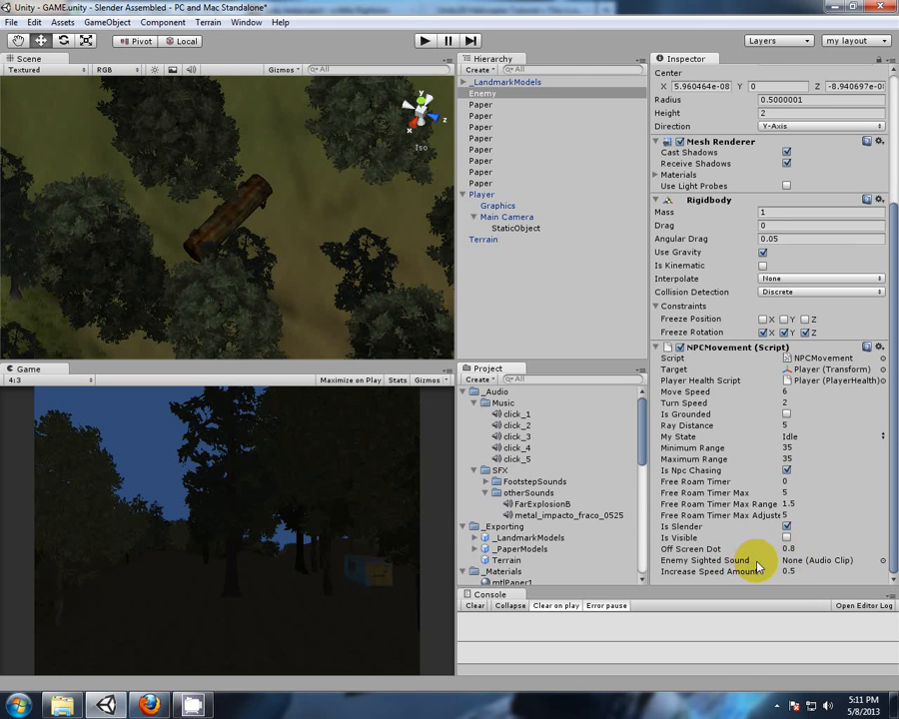
click(524, 505)
drag(523, 505, 814, 565)
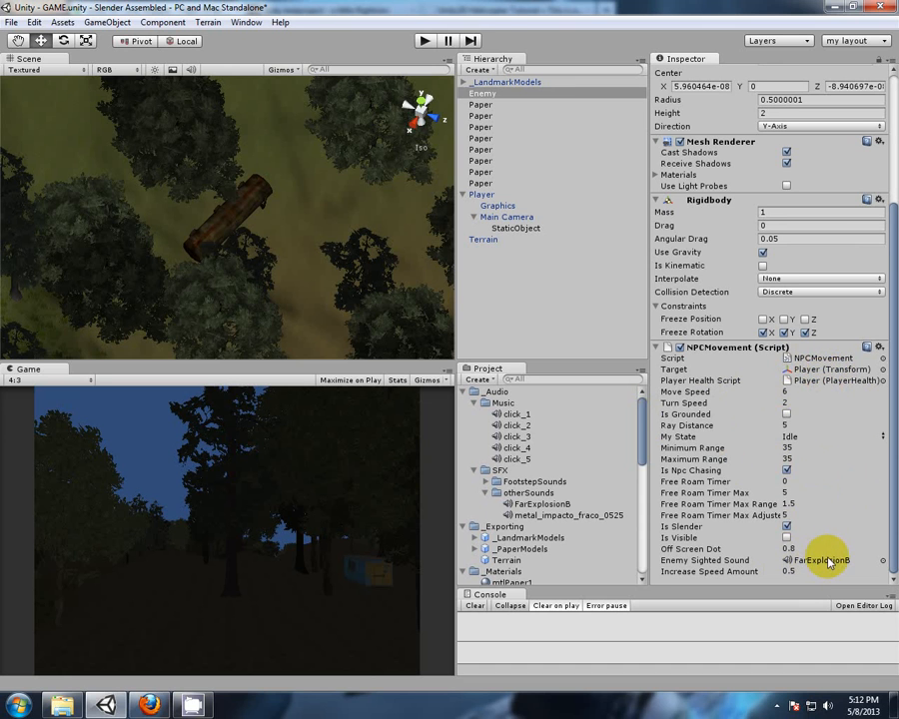
Assign the metal_impacto_fraco_0525 clip as the Paper Sound of the Player's Collect Papers script
click(483, 196)
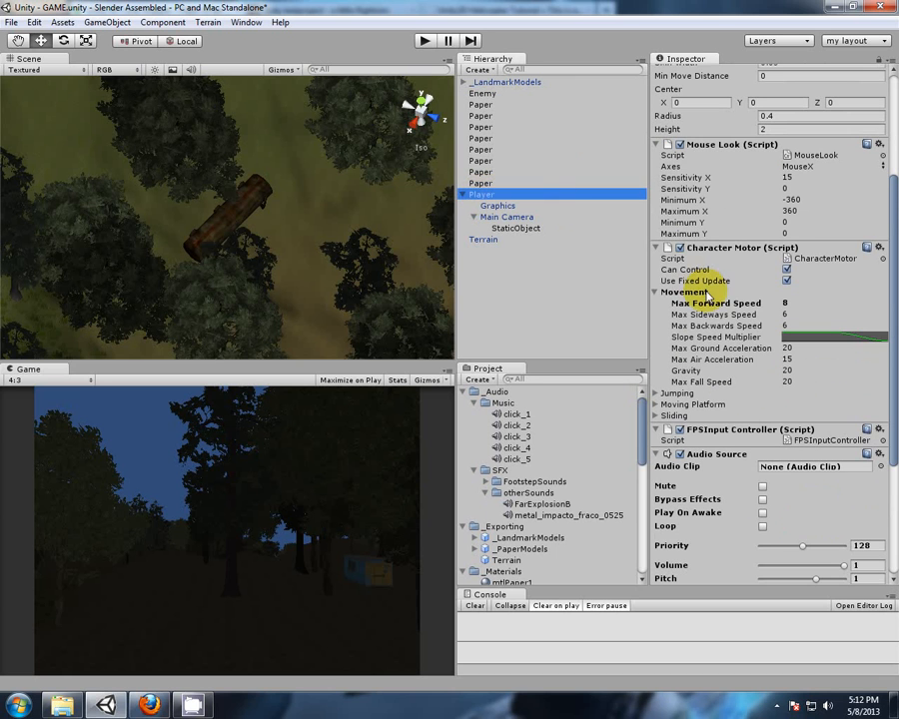
scroll(714, 300, down, 5)
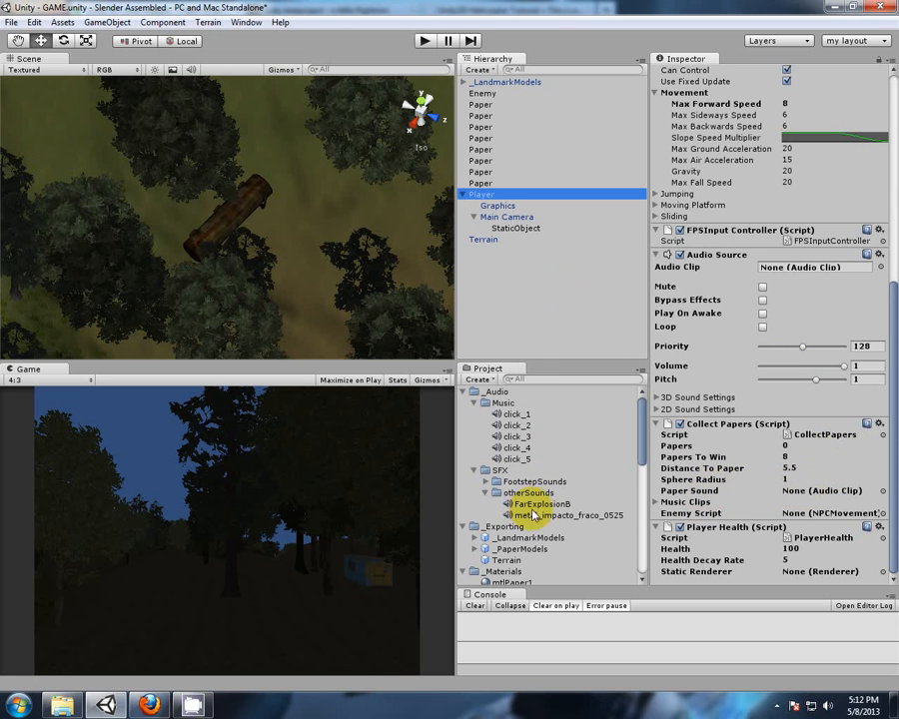
drag(531, 519, 819, 493)
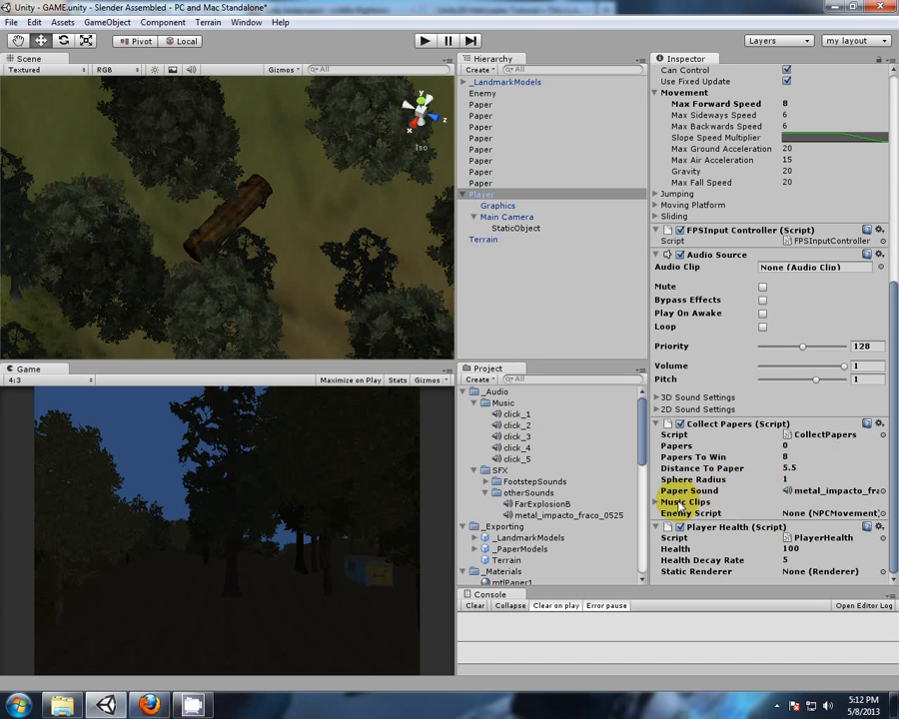
Set the size of the Collect Papers Music Clips array to 4 and assign click_1 to Element 3
click(655, 502)
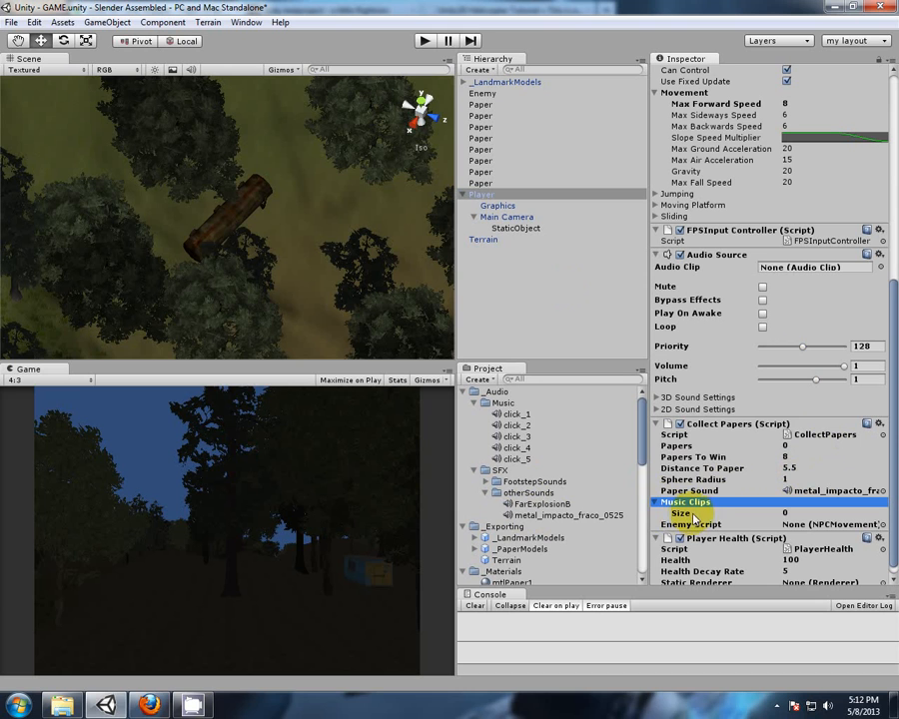
click(788, 513)
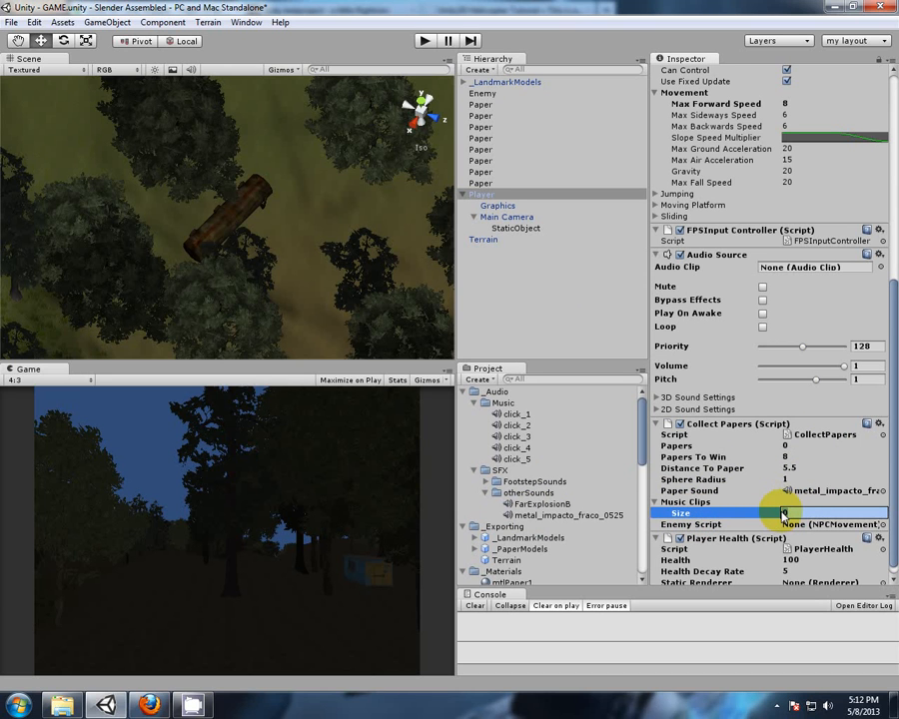
key(Return)
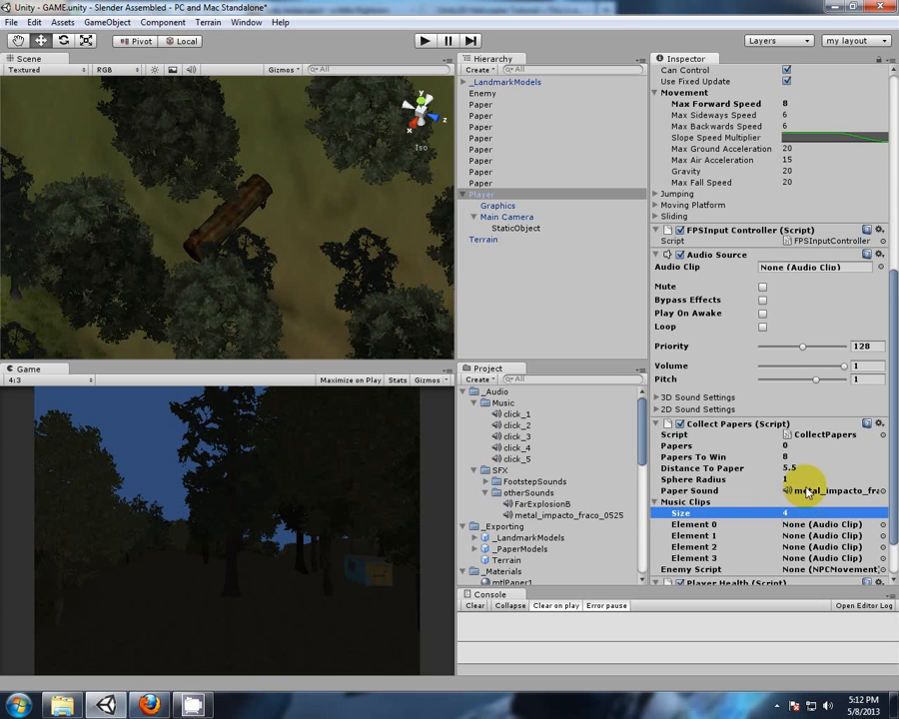
scroll(787, 489, down, 2)
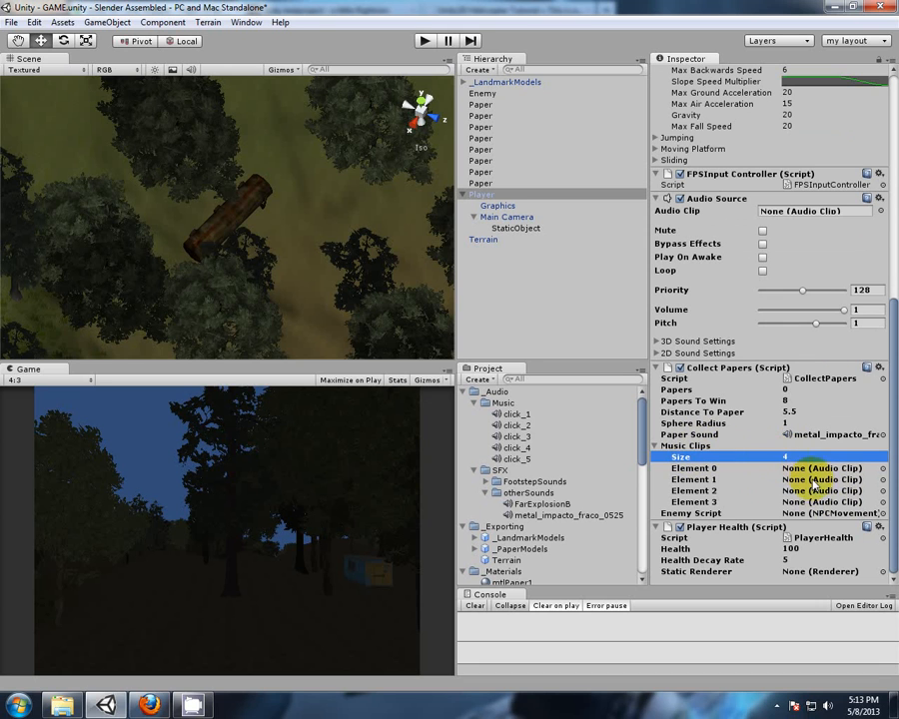
drag(516, 413, 824, 507)
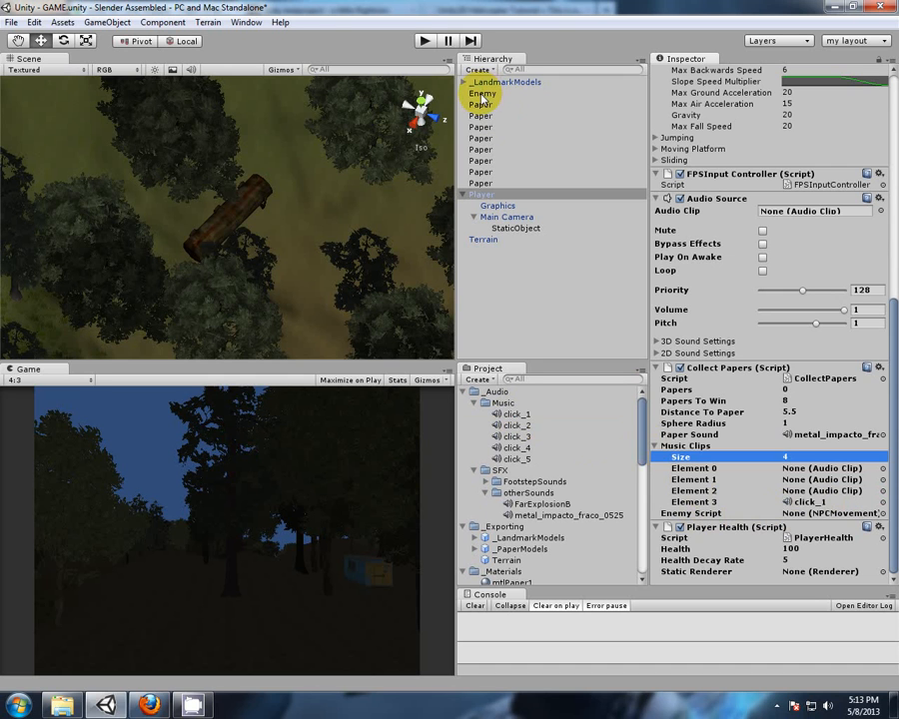
Assign the Enemy object as the Enemy Script of Collect Papers and save the scene
drag(478, 94, 826, 522)
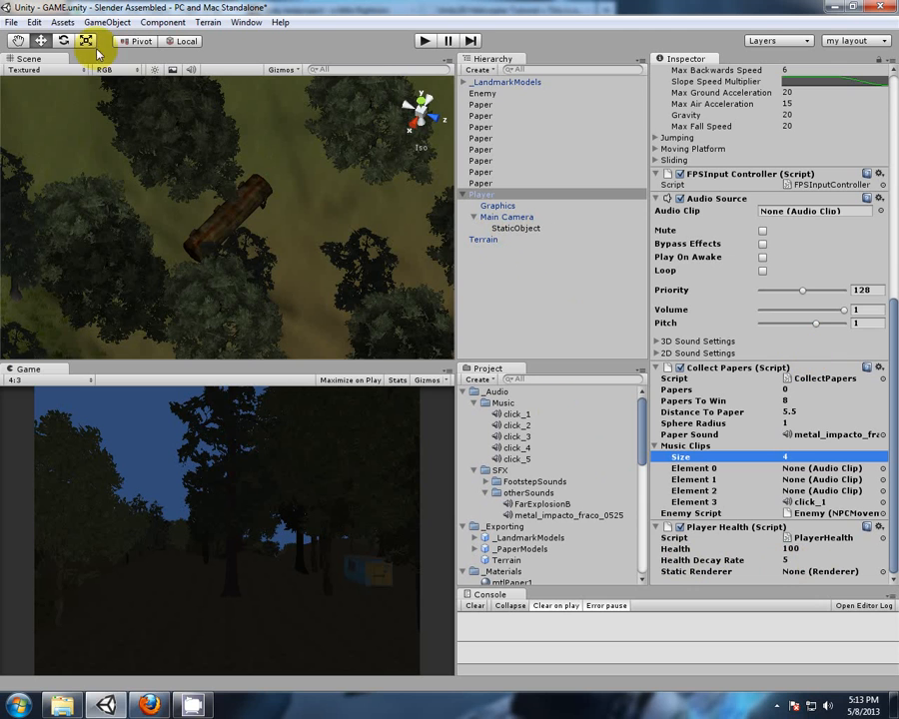
click(9, 22)
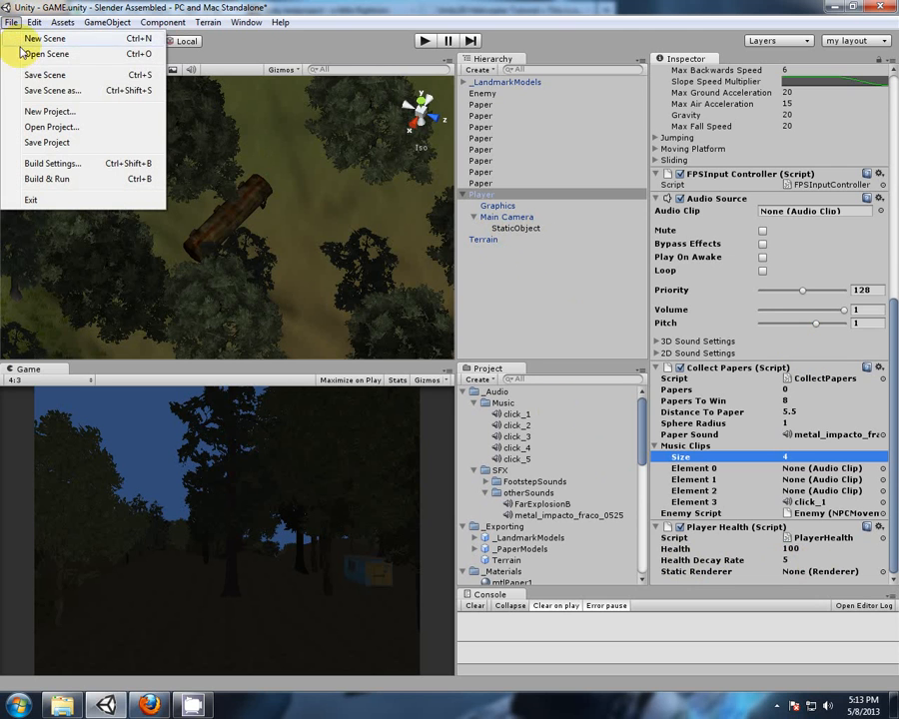
click(29, 76)
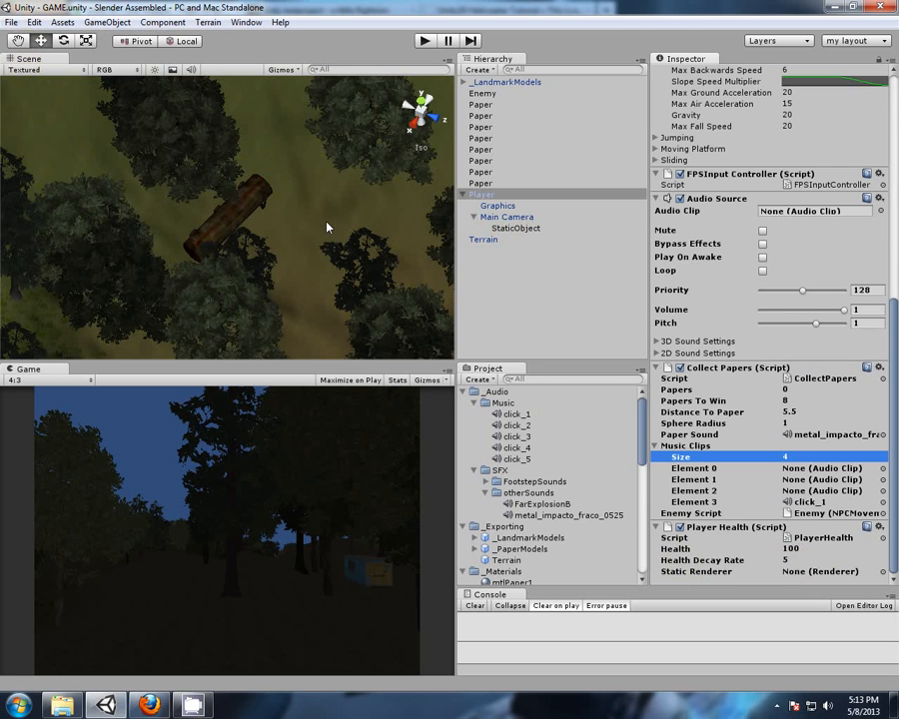
Frame the Player in the scene and examine its location within the whole terrain
scroll(309, 230, down, 5)
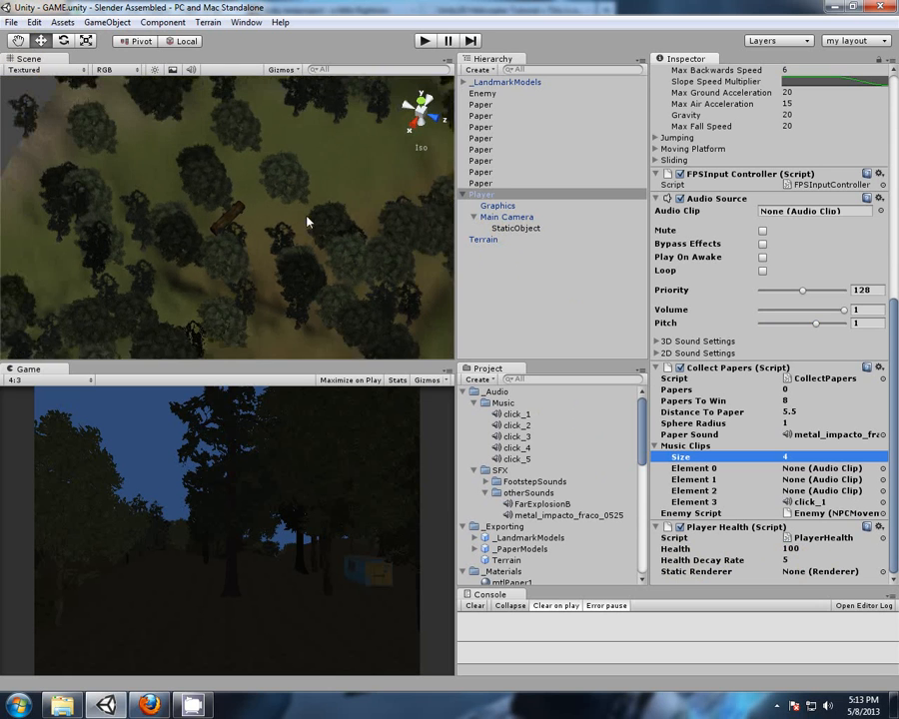
scroll(312, 222, down, 4)
click(482, 195)
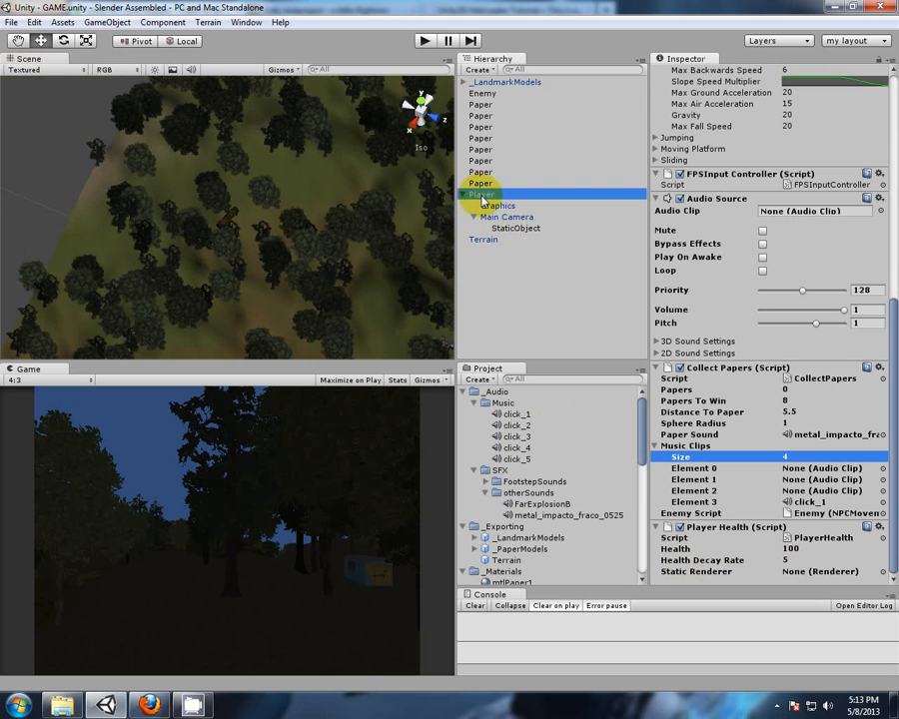
double_click(481, 196)
scroll(315, 218, down, 5)
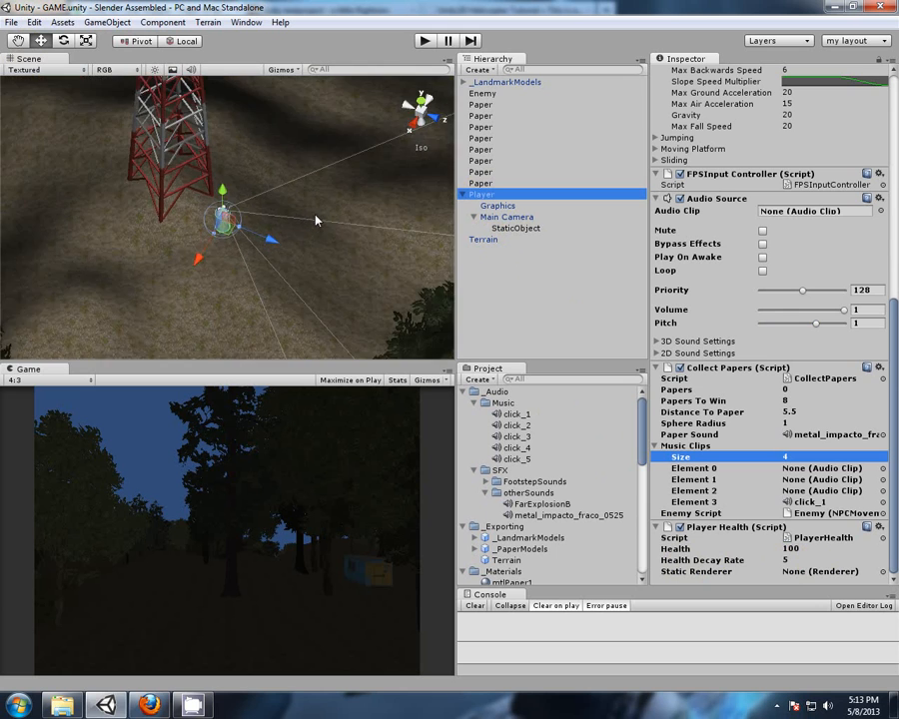
scroll(320, 212, down, 6)
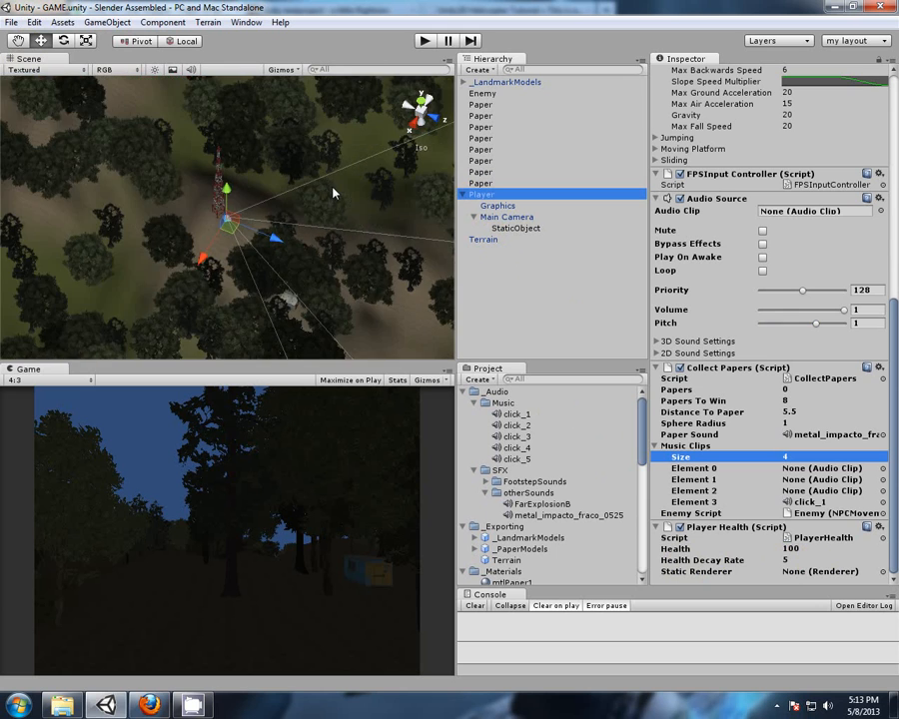
scroll(353, 187, down, 6)
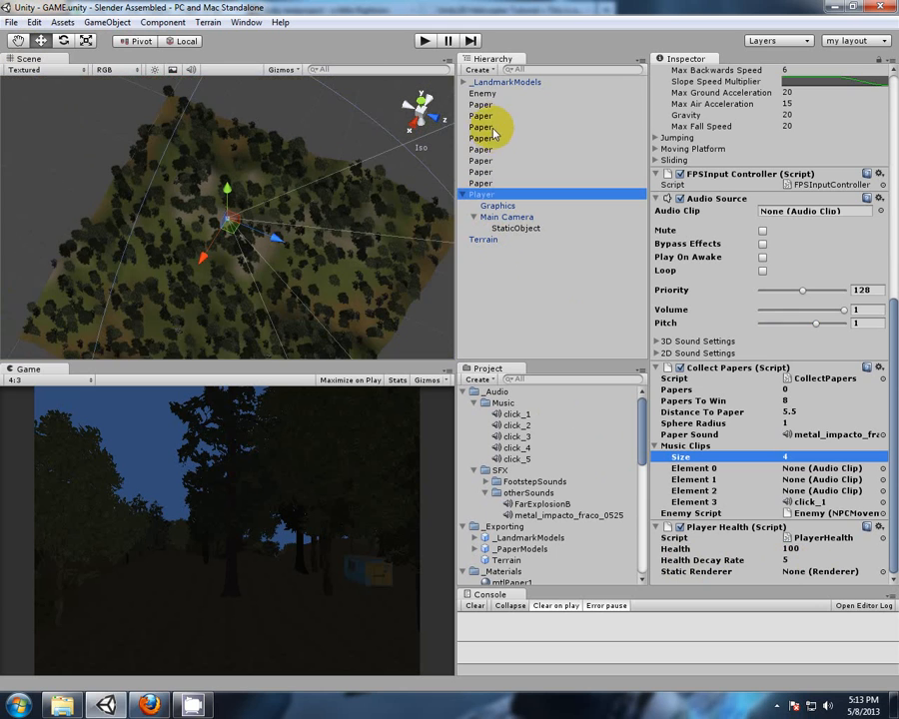
Select the Enemy, view its location on the terrain from directly above, and start a play test of the game
click(484, 93)
alt+drag(174, 180, 329, 314)
middle_drag(330, 314, 302, 246)
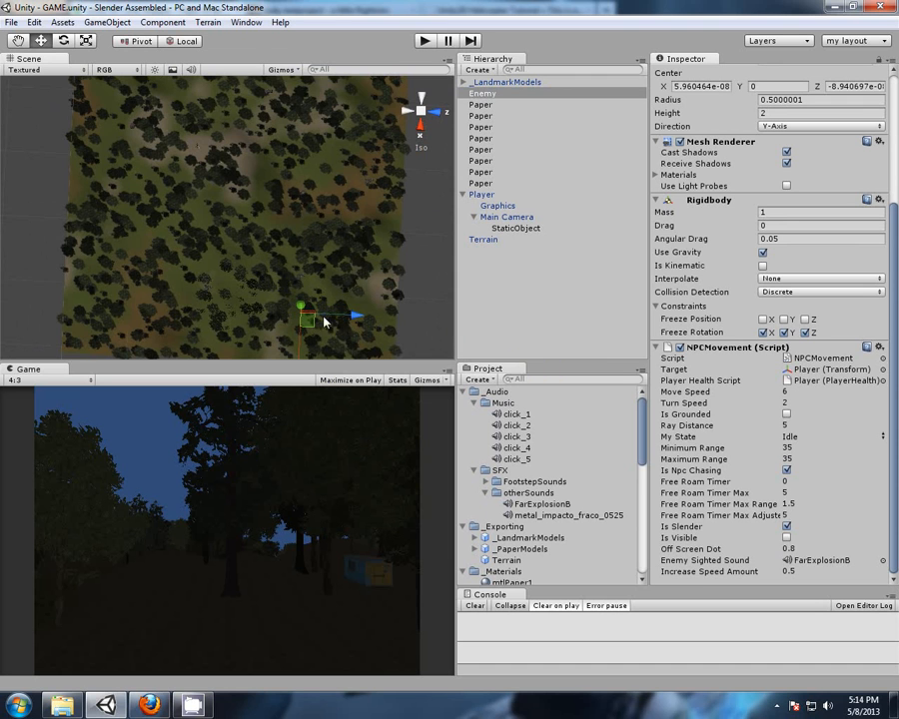
click(425, 43)
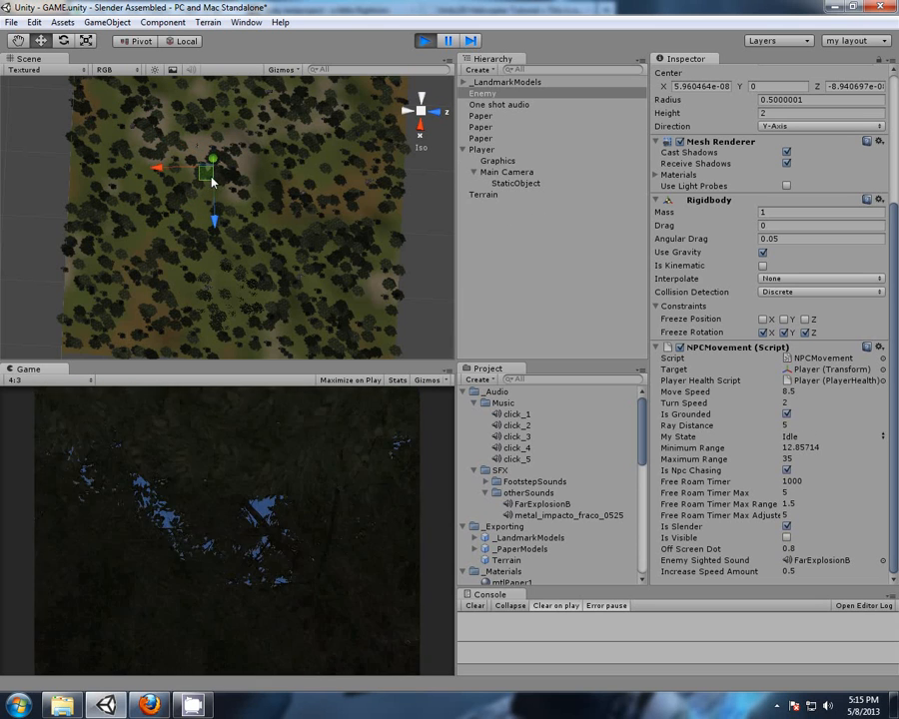
Move the Enemy away from the Player to the far corner of the terrain while the game is running
drag(211, 178, 348, 319)
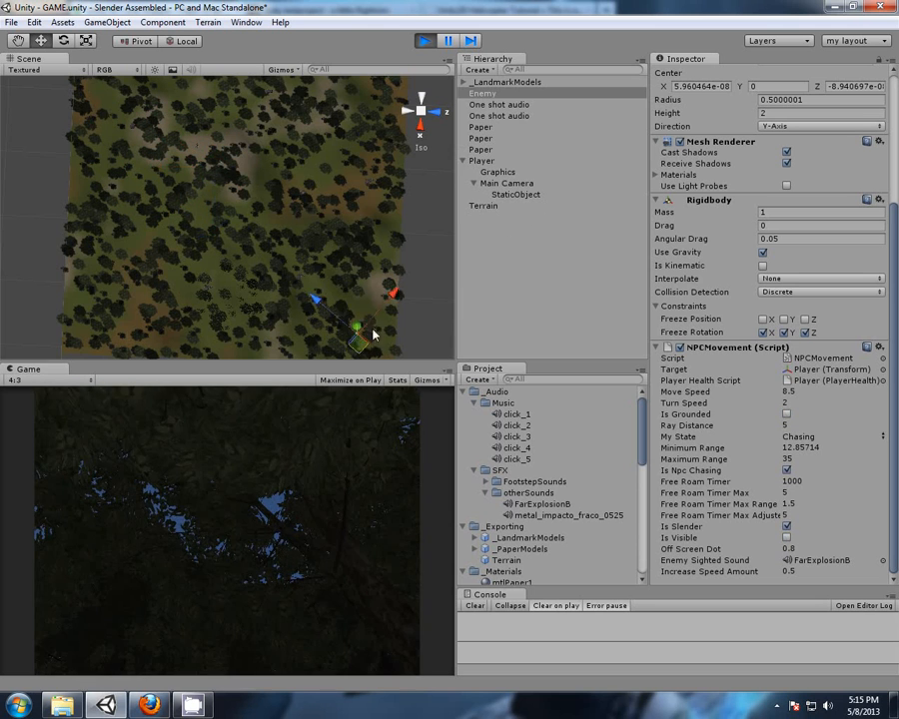
drag(240, 200, 385, 289)
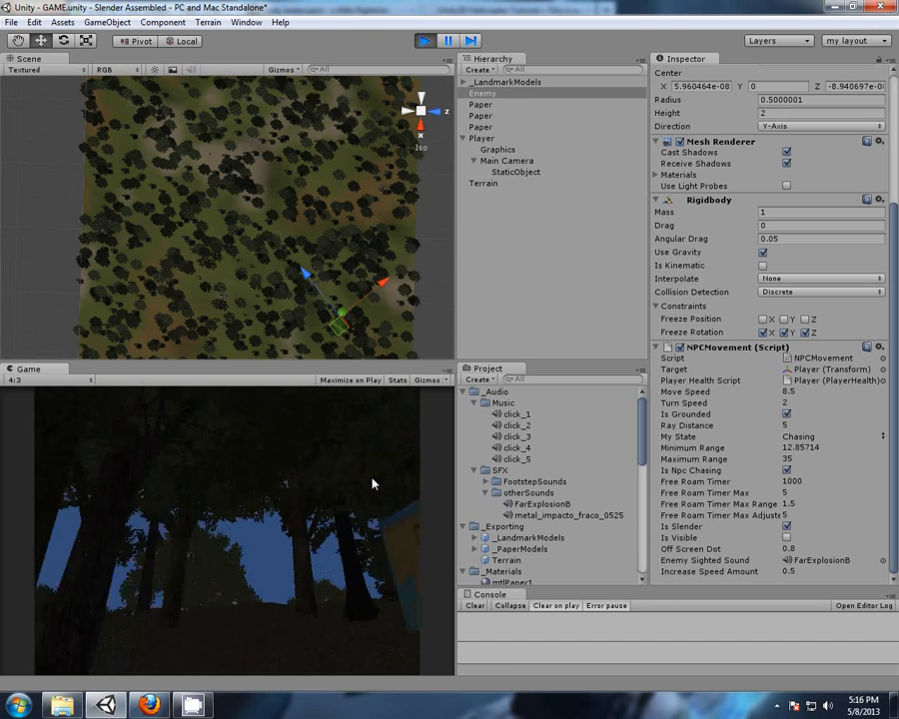
click(371, 360)
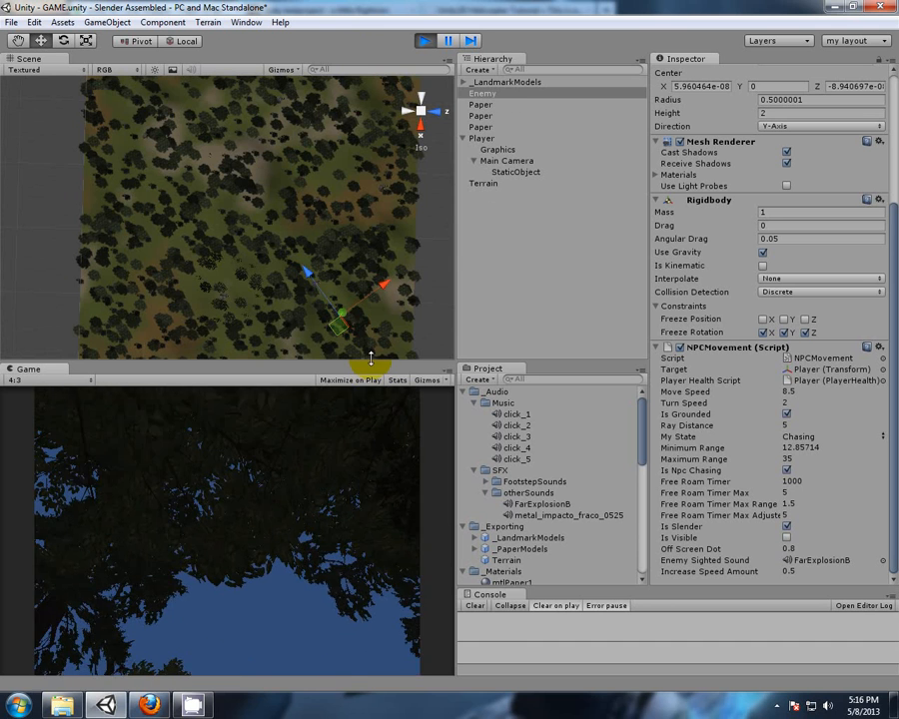
Check the Enemy's height against the terrain, move it away from the Player again, and stop the play test
middle_drag(370, 345, 337, 250)
alt+drag(337, 265, 237, 679)
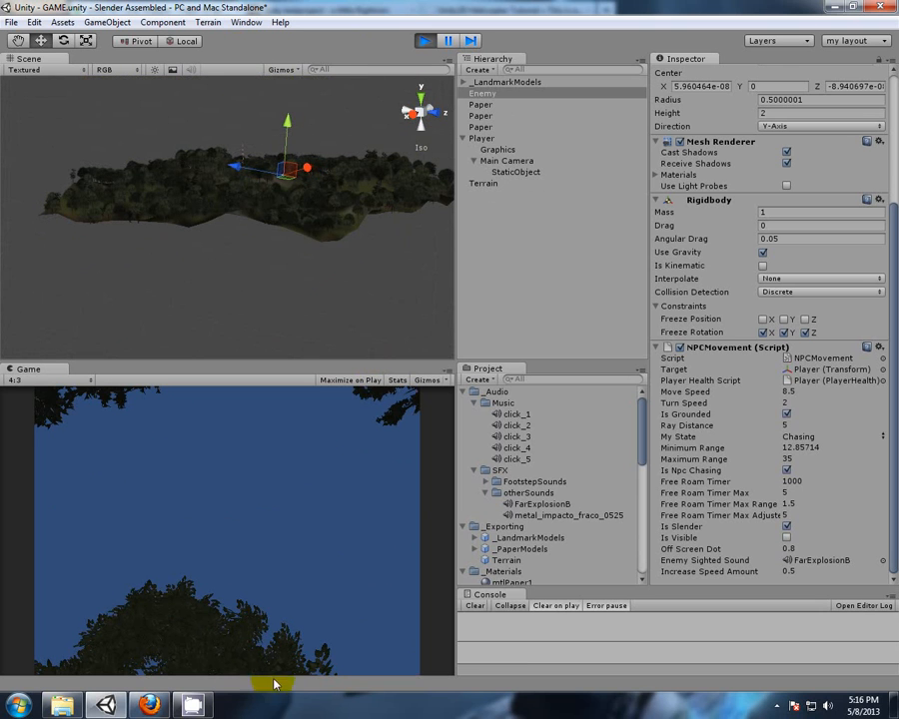
alt+drag(330, 170, 270, 264)
middle_drag(263, 211, 331, 354)
alt+drag(200, 204, 216, 274)
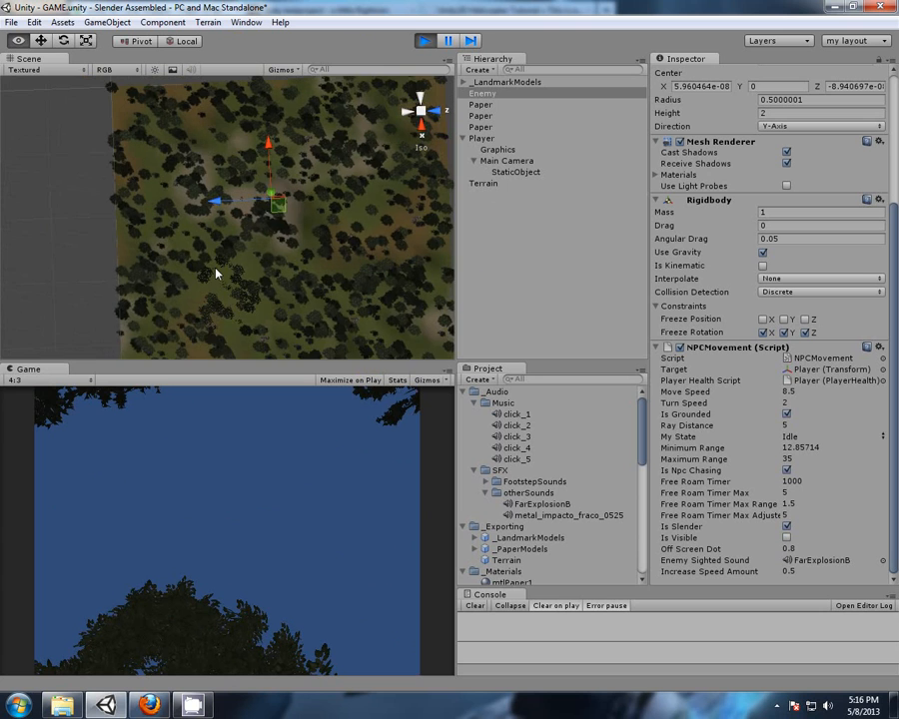
middle_drag(264, 253, 169, 163)
drag(147, 105, 304, 265)
middle_drag(160, 207, 217, 254)
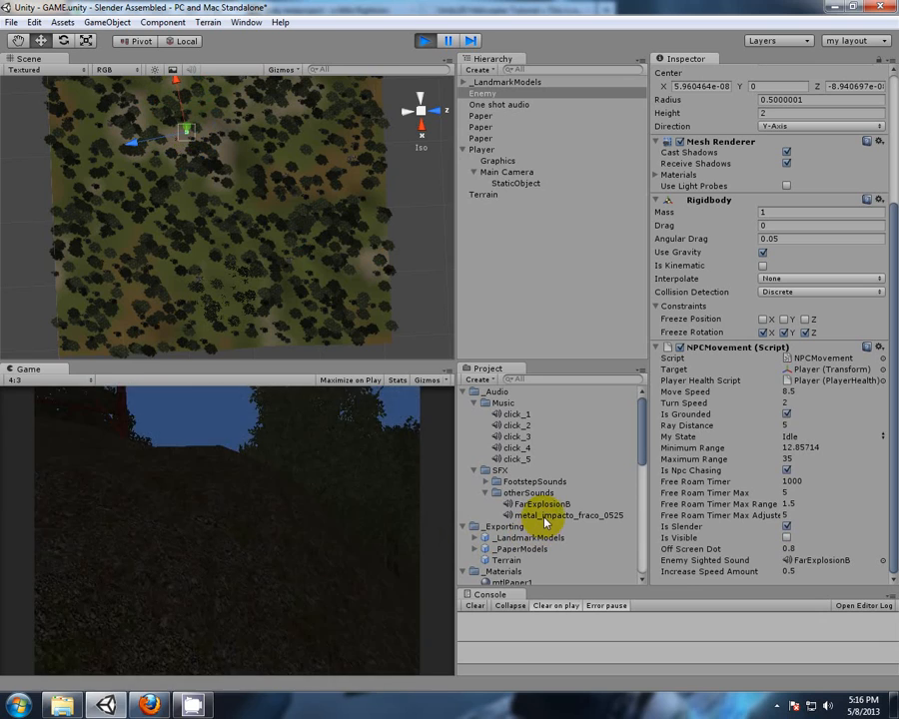
click(424, 41)
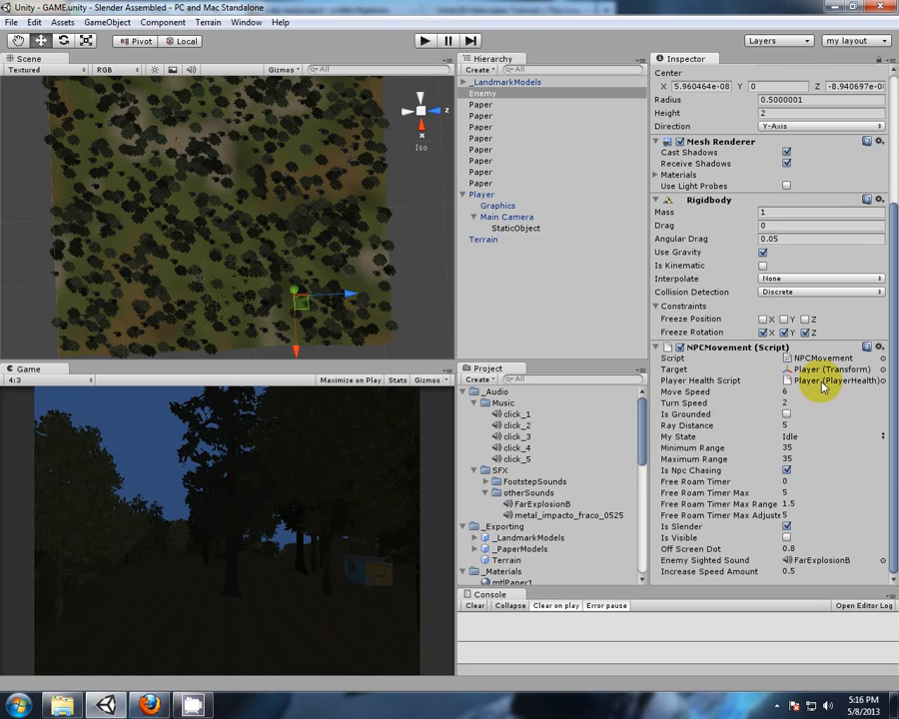
Review the Player's Collect Papers and Player Health settings, view the terrain at an angle, and clear the selection
click(488, 196)
scroll(712, 335, down, 5)
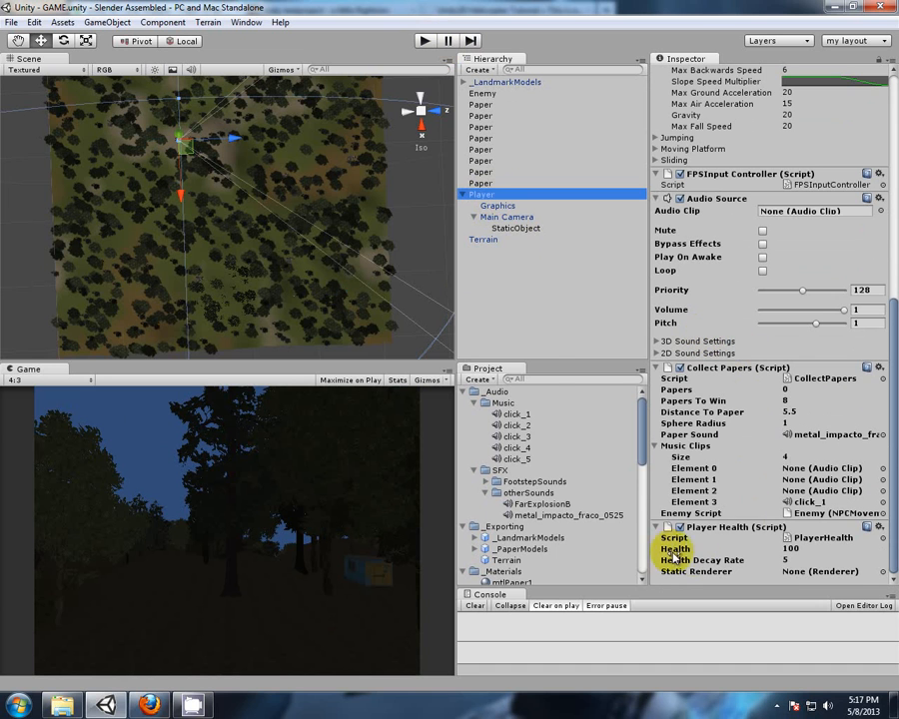
alt+drag(257, 159, 227, 162)
alt+drag(338, 311, 490, 318)
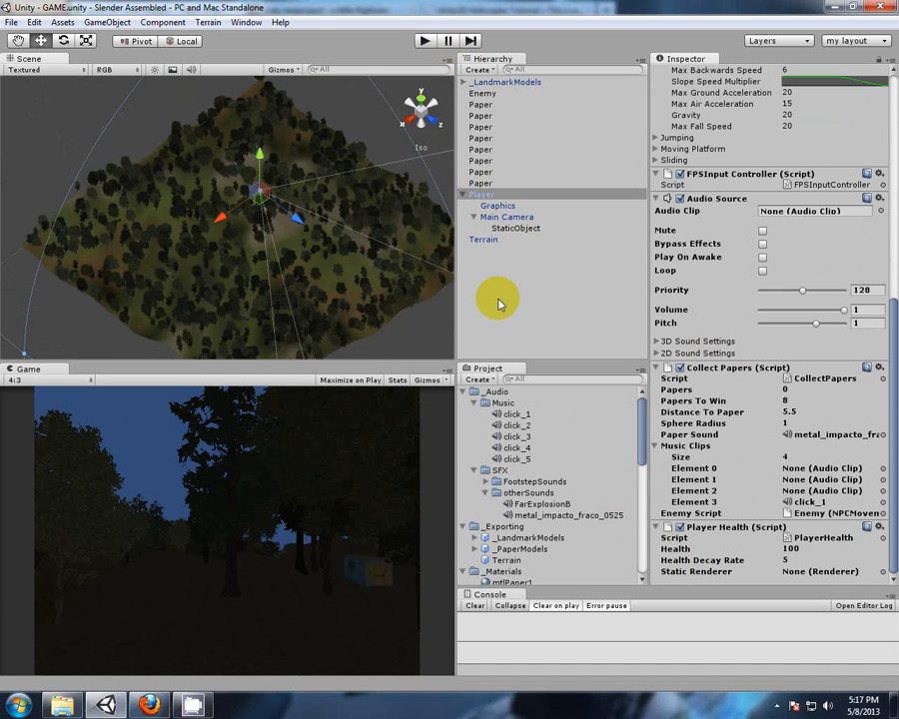
click(499, 303)
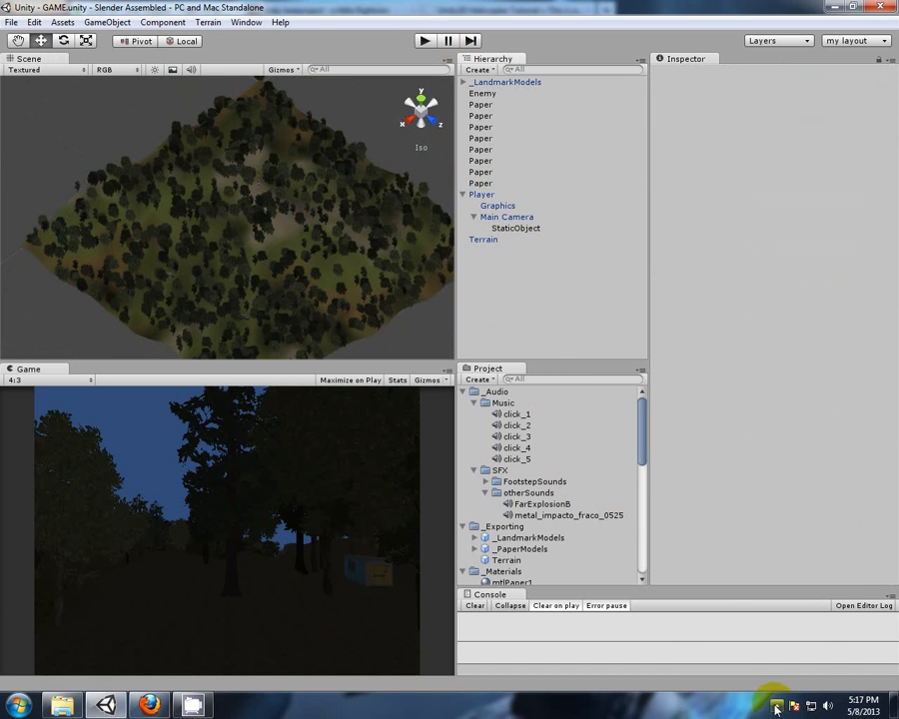